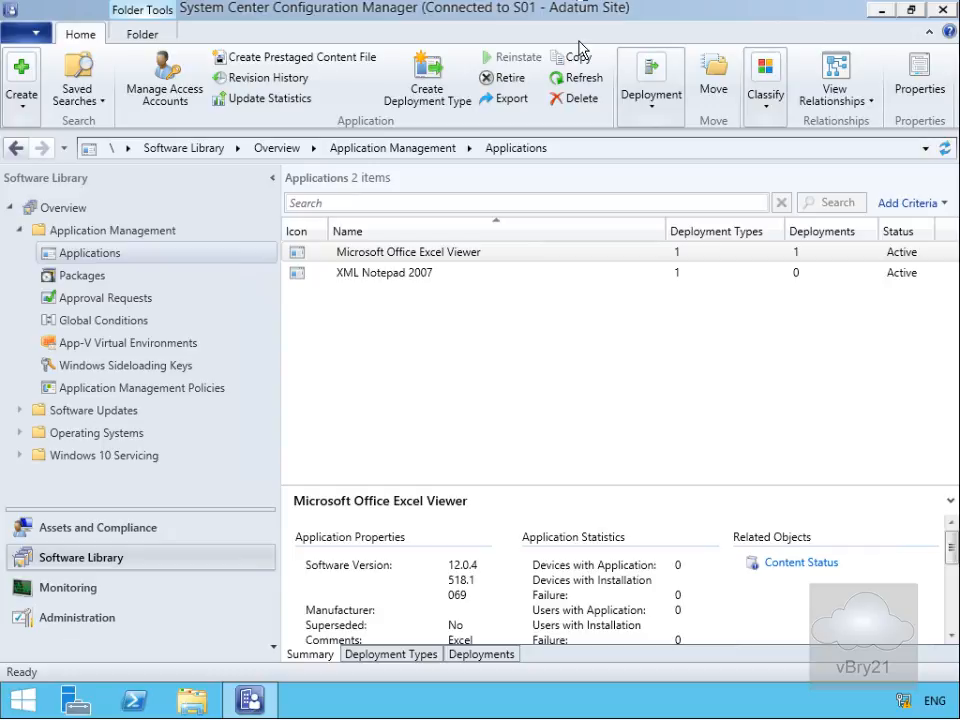
- Create an application from the Windows Installer file \\lon-cfg\Software\MSI_Files\VisioViewer\vviewer.msi, keeping the imported information
right_click(125, 254)
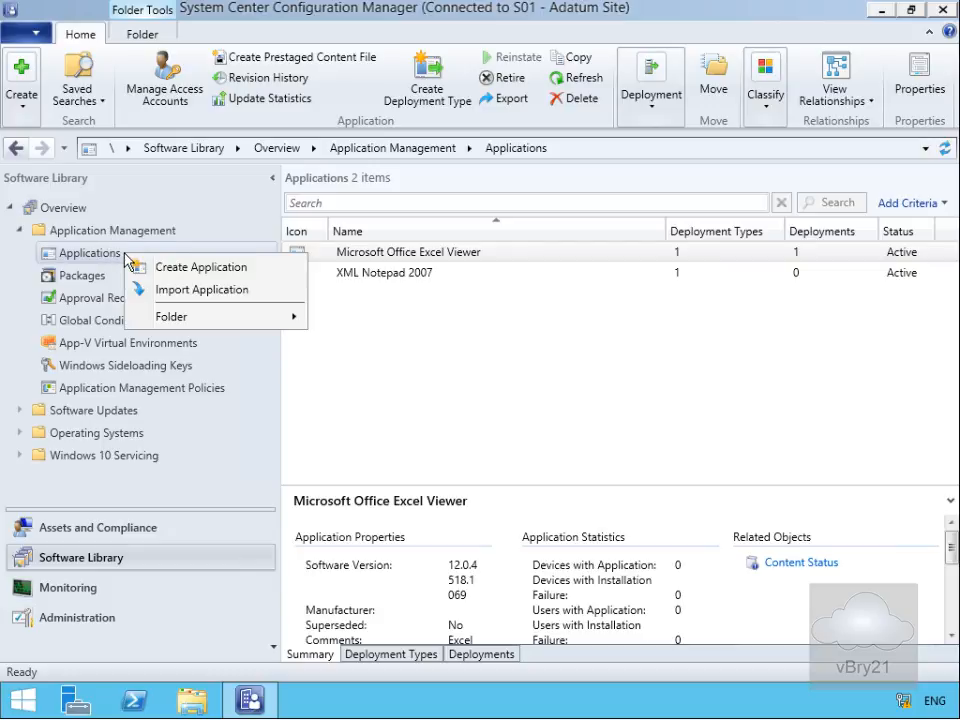
left_click(178, 267)
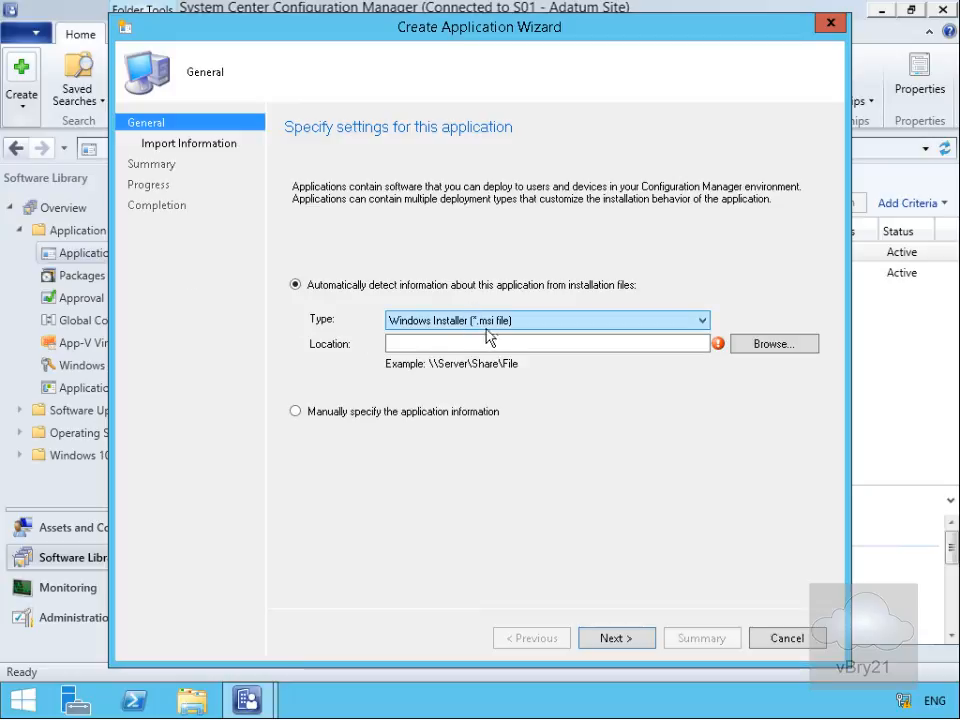
left_click(495, 343)
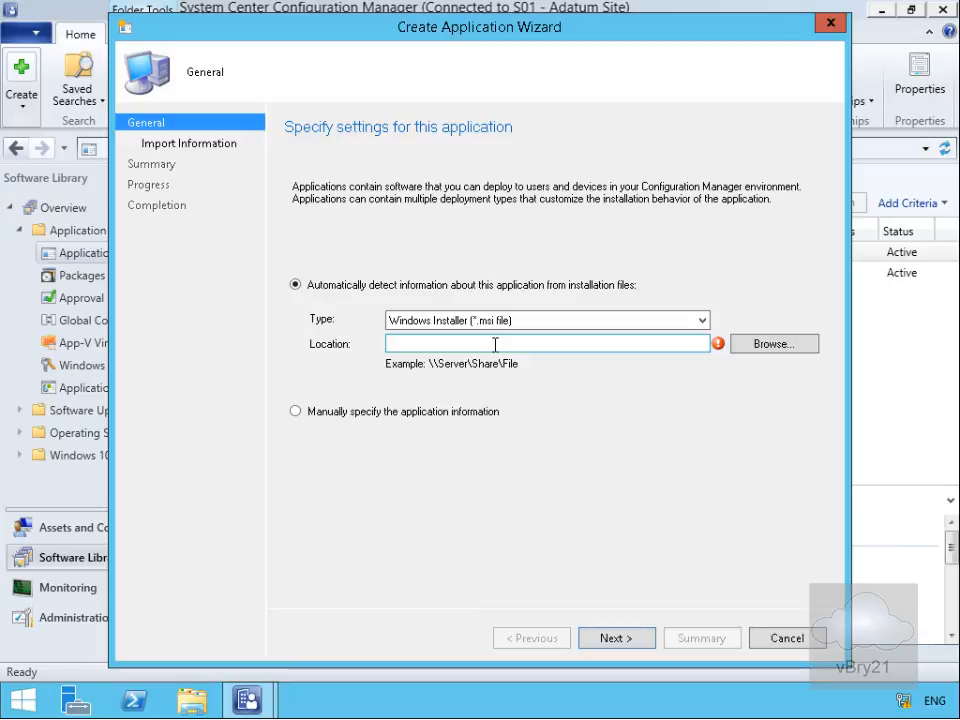
type("\\\\lon-cfg\\Software\\MSI_Files\\VisioViewer\\vviewer.msi")
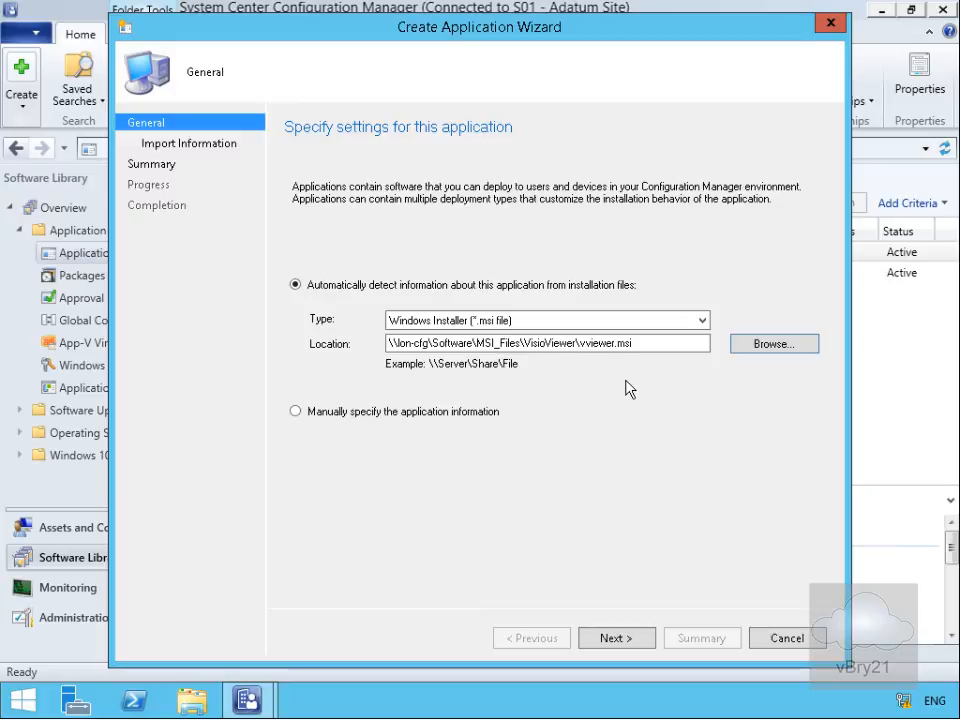
left_click(612, 636)
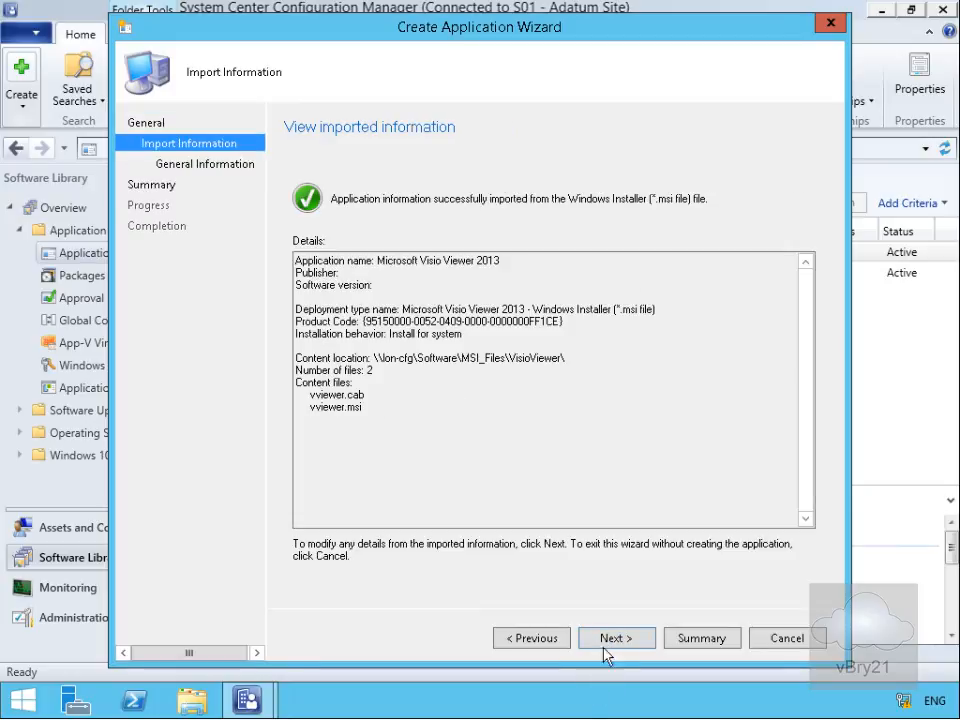
left_click(600, 637)
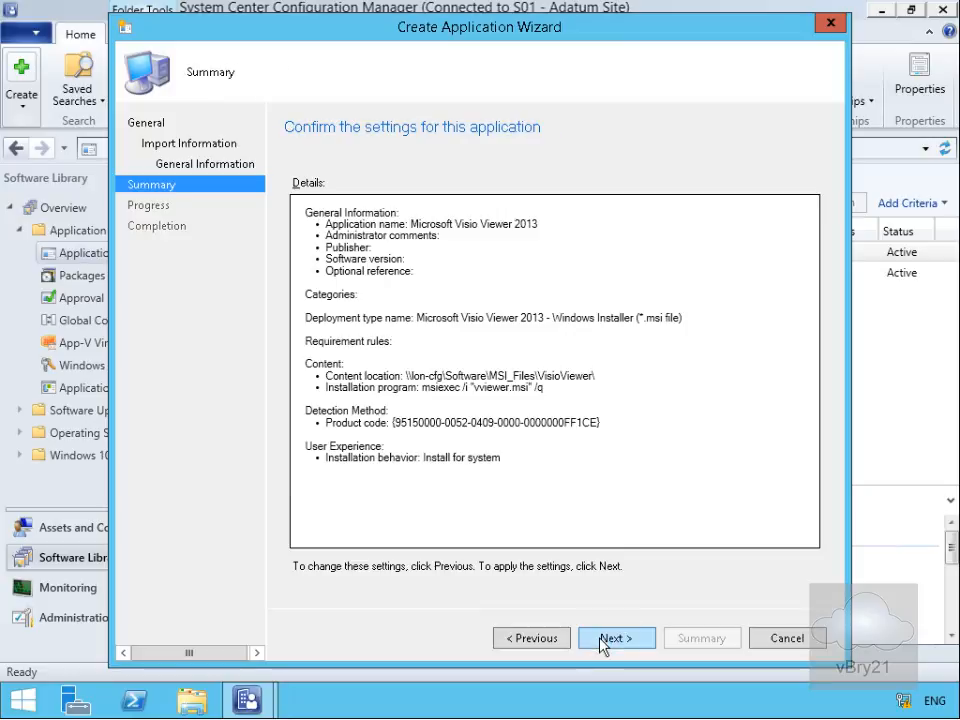
left_click(601, 640)
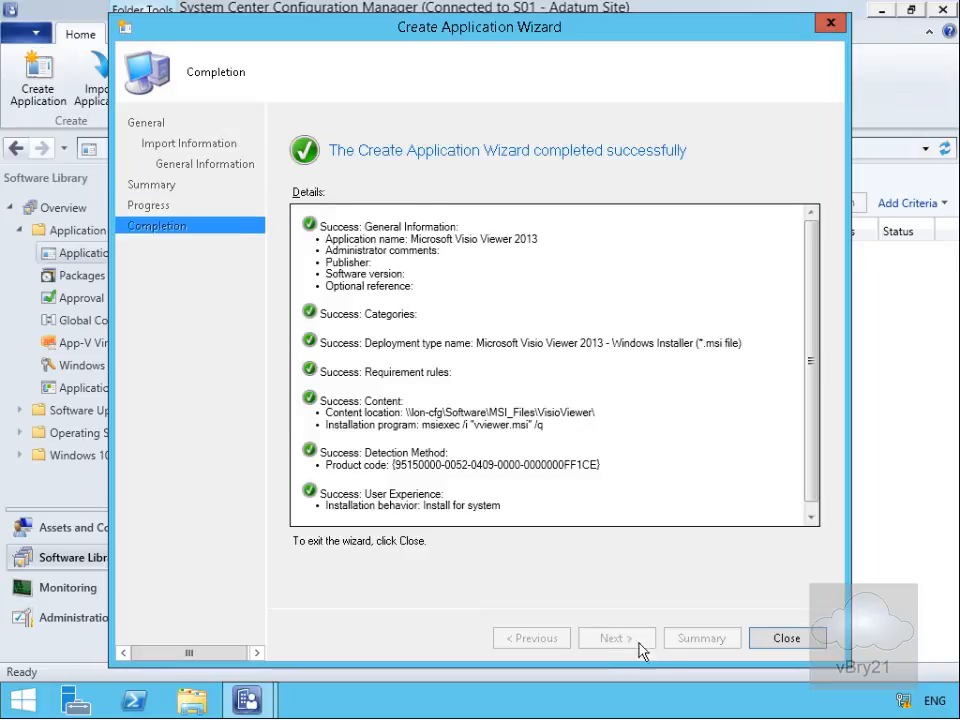
left_click(758, 640)
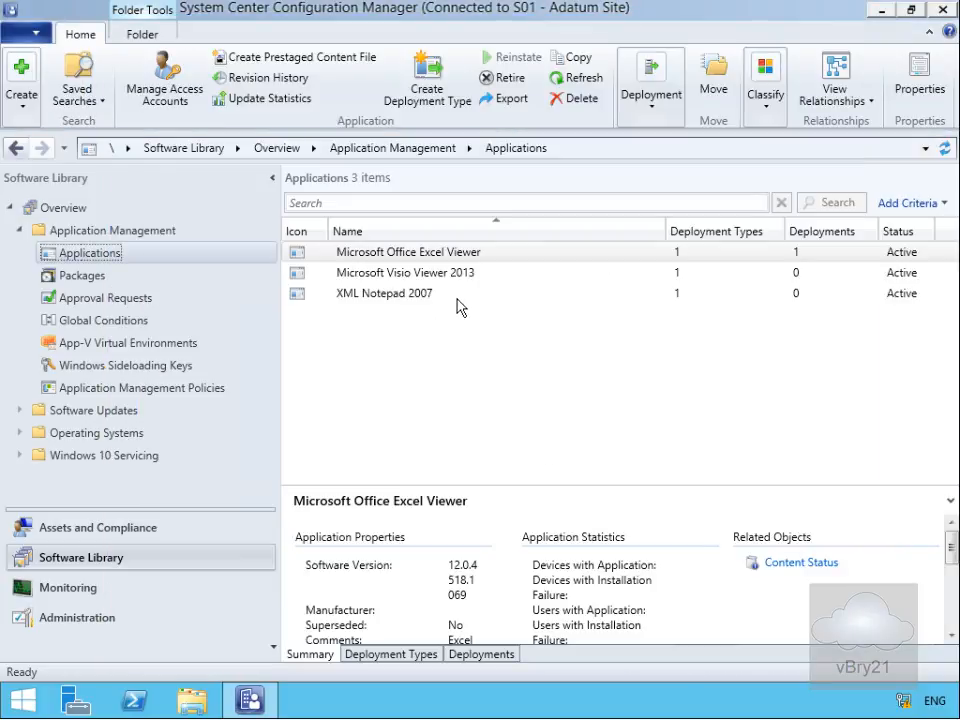
- Open the Windows Installer deployment type of the Microsoft Visio Viewer 2013 application for editing
left_click(446, 276)
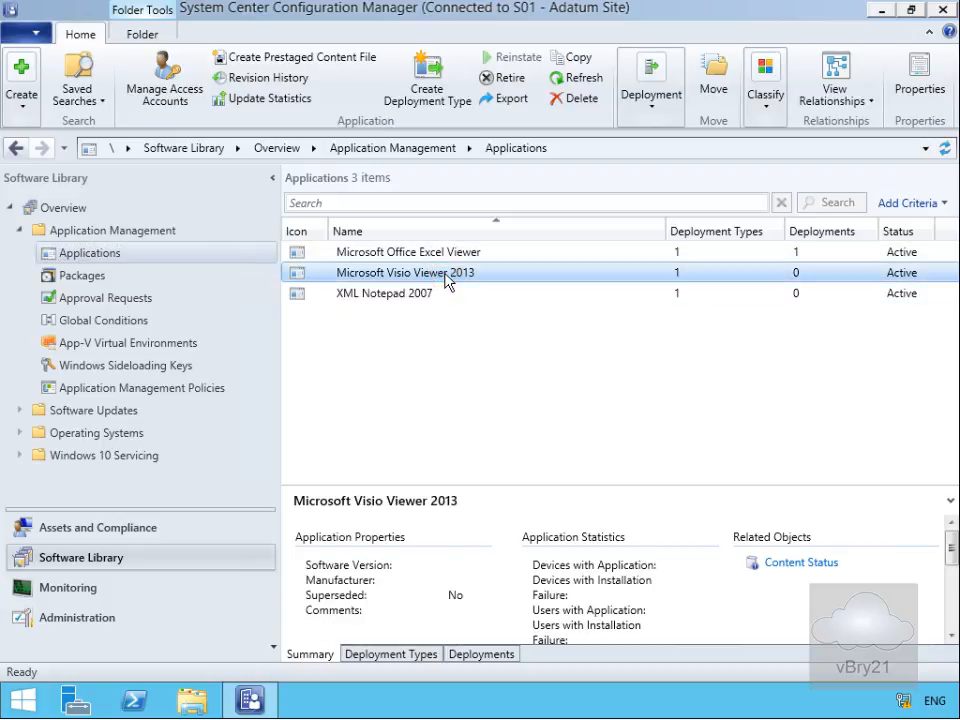
right_click(446, 276)
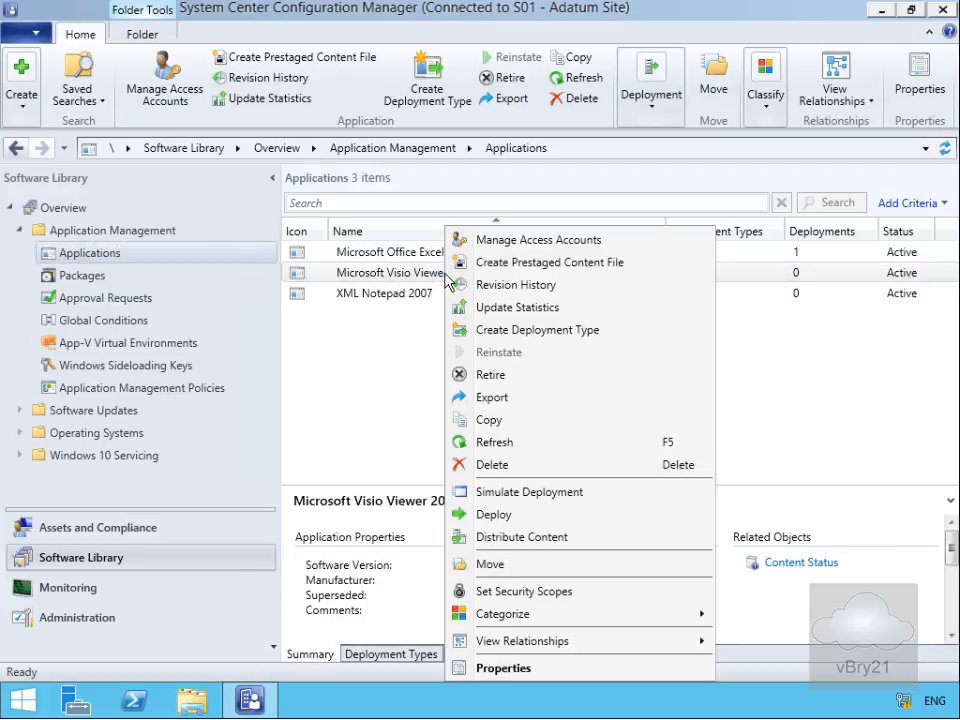
left_click(536, 669)
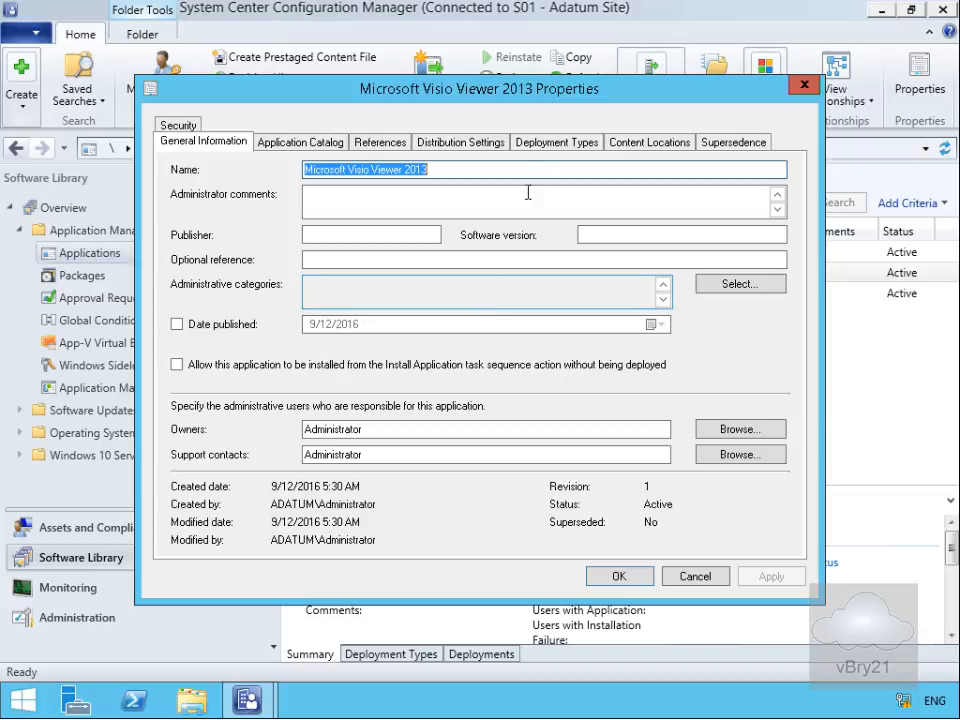
left_click(543, 146)
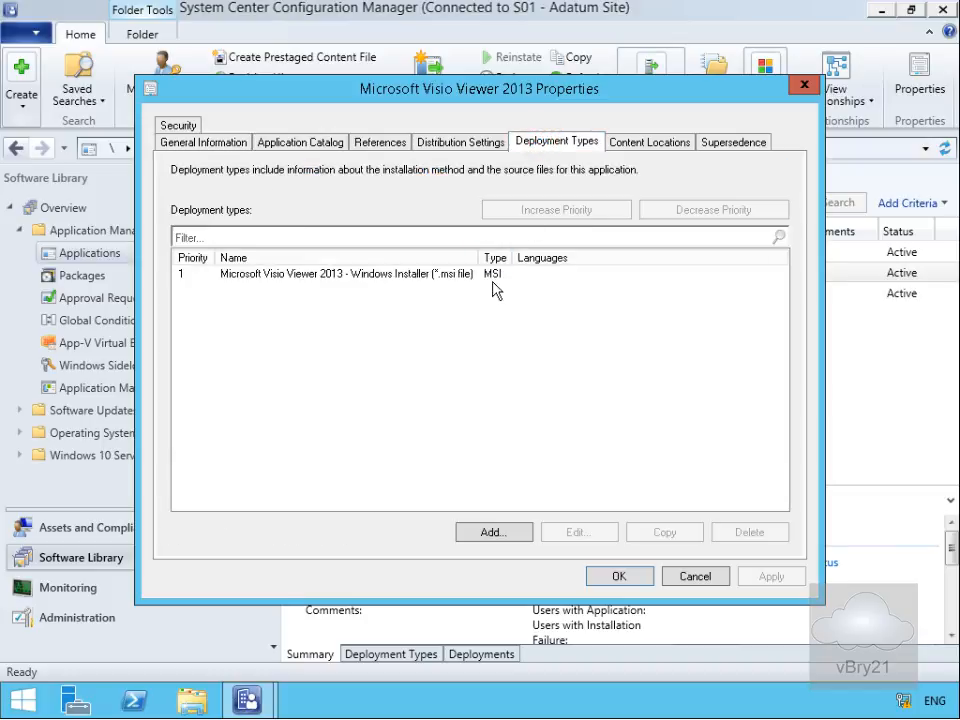
left_click(417, 274)
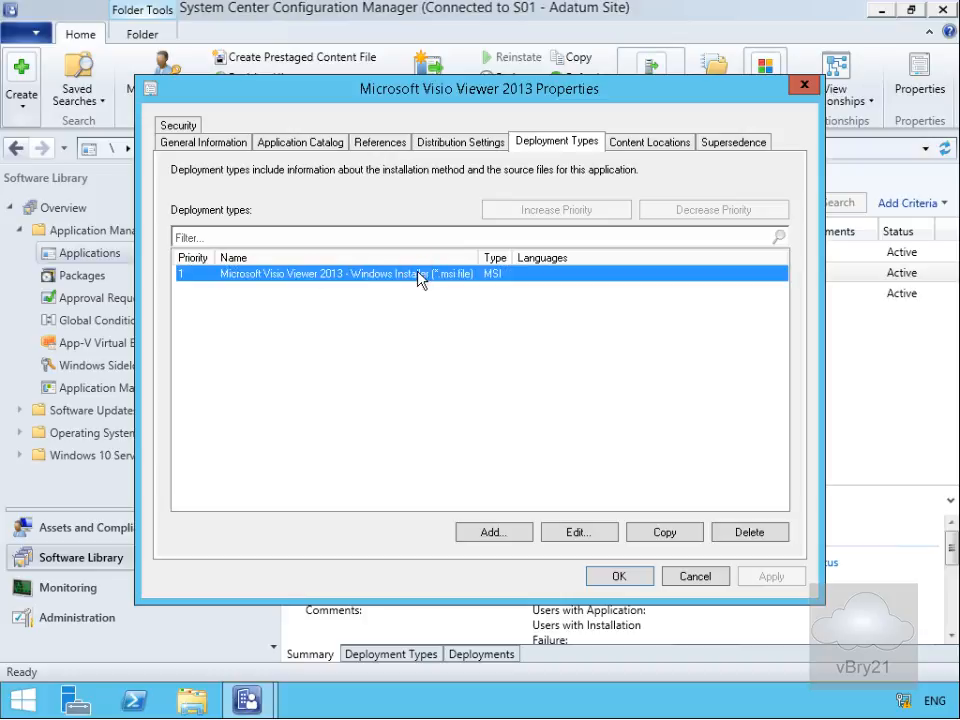
left_click(577, 532)
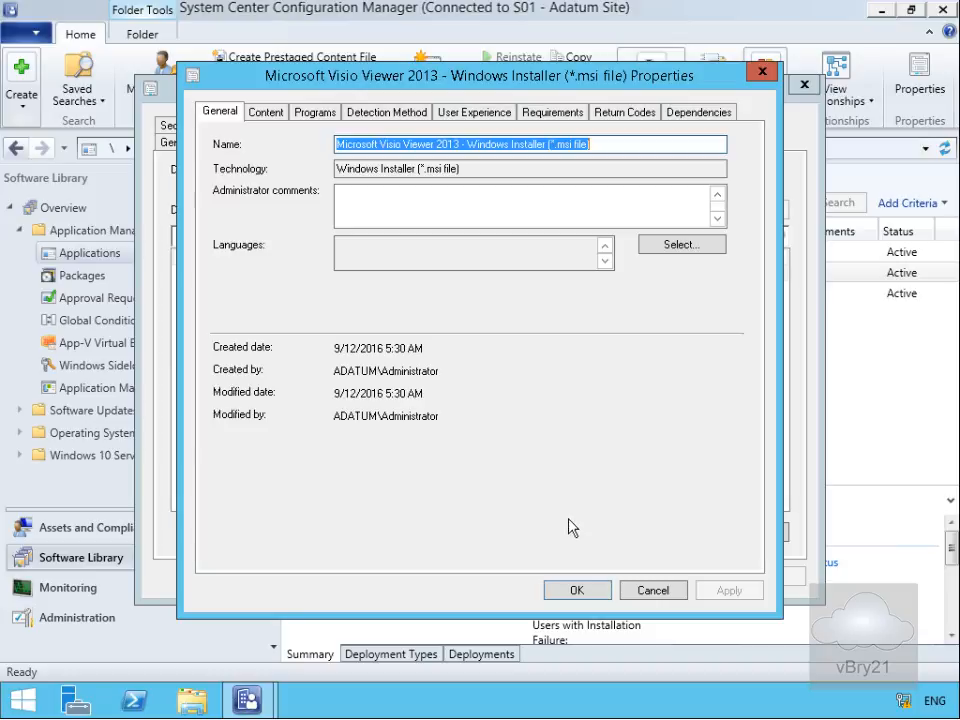
- Add a Device requirement to the deployment type with the condition Operating system, One of Windows 10, and save the deployment type
left_click(533, 121)
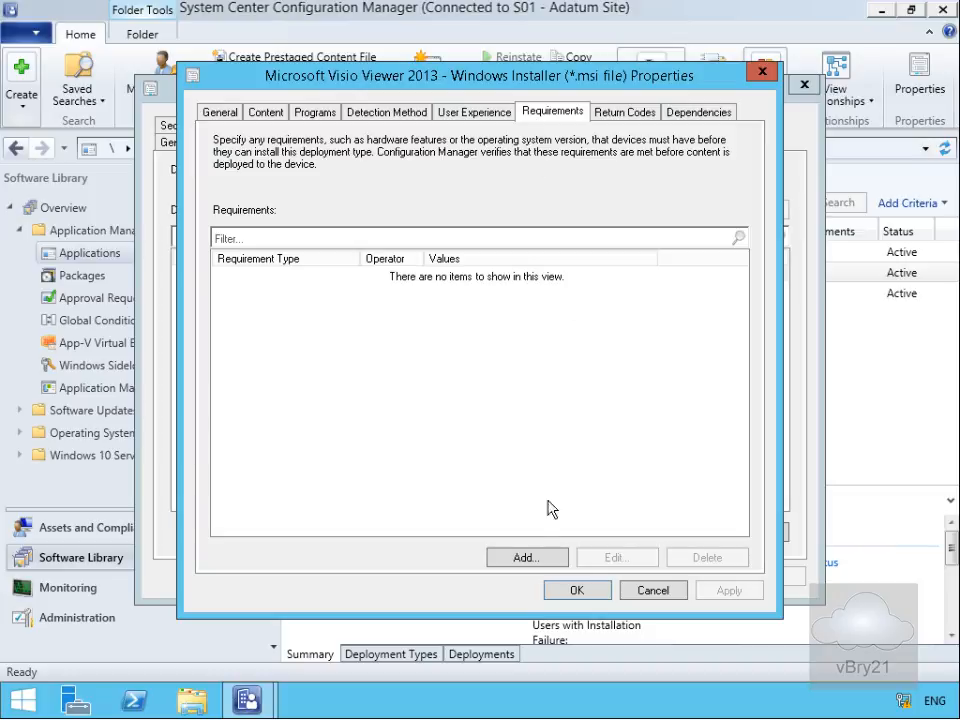
left_click(527, 558)
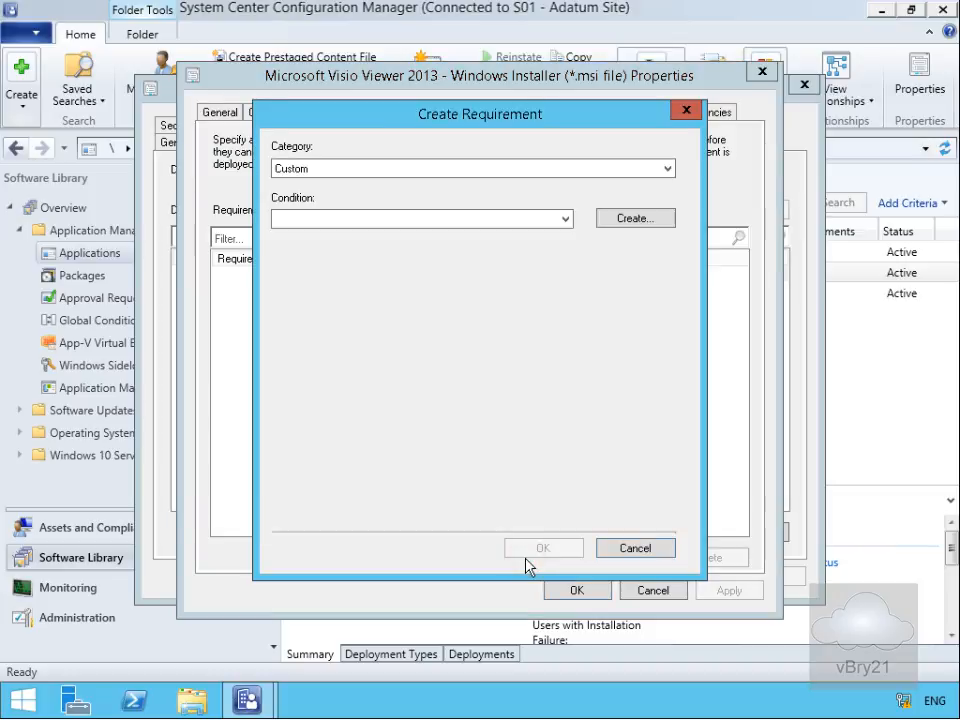
left_click(328, 169)
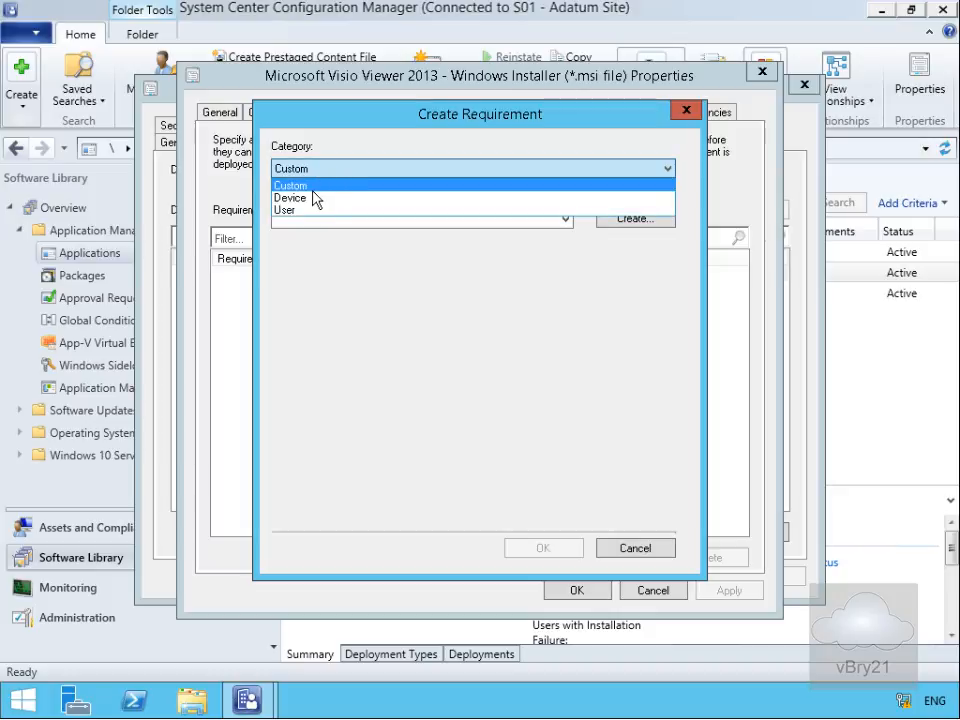
left_click(311, 199)
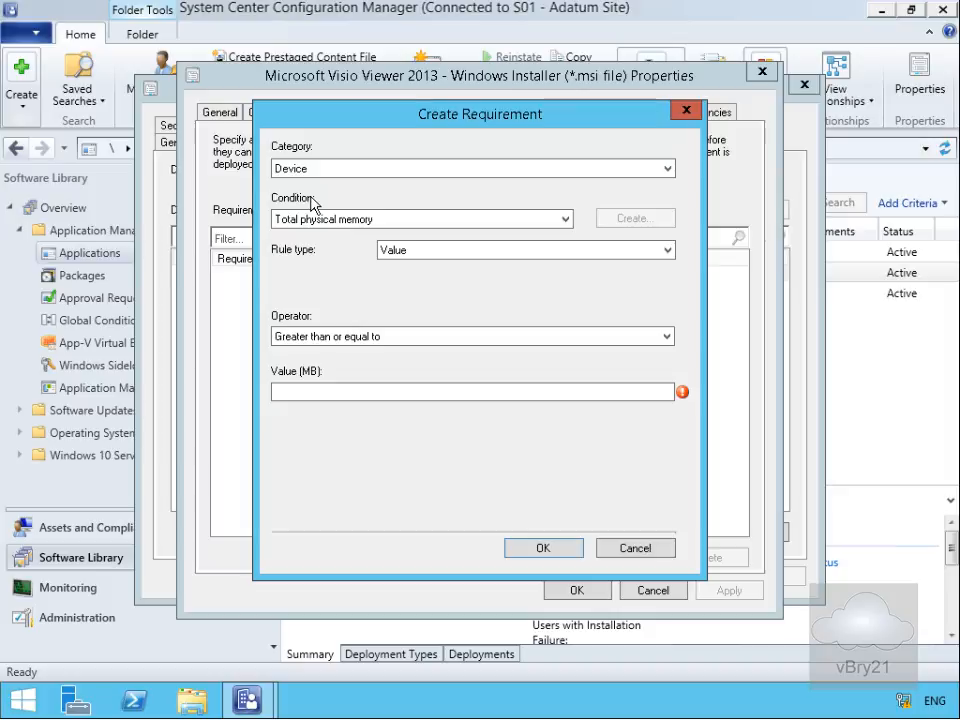
left_click(322, 219)
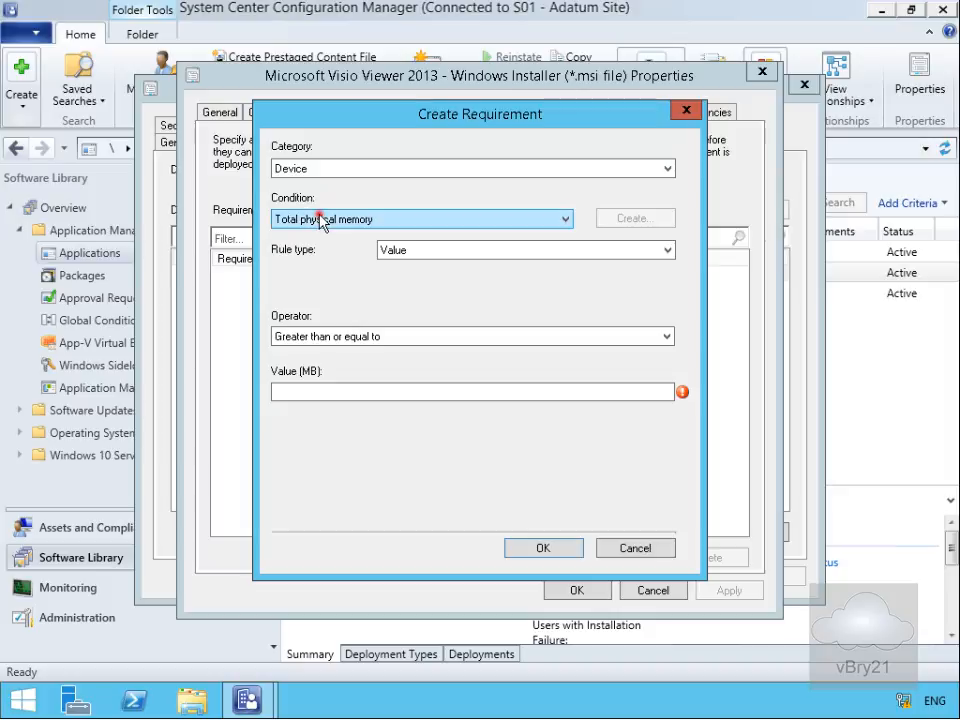
left_click(321, 219)
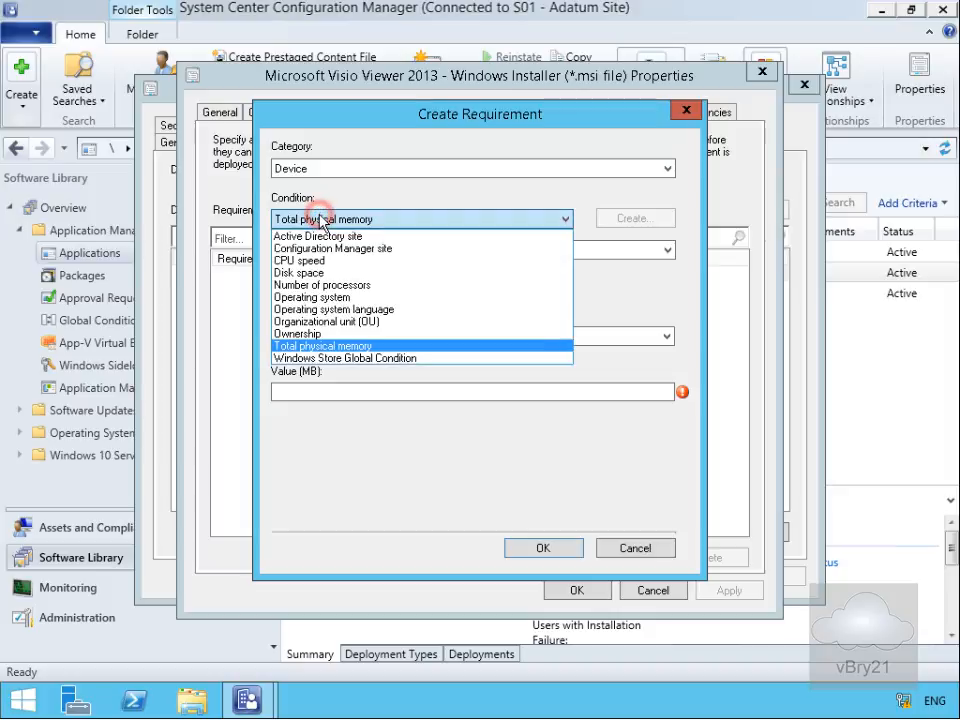
left_click(326, 297)
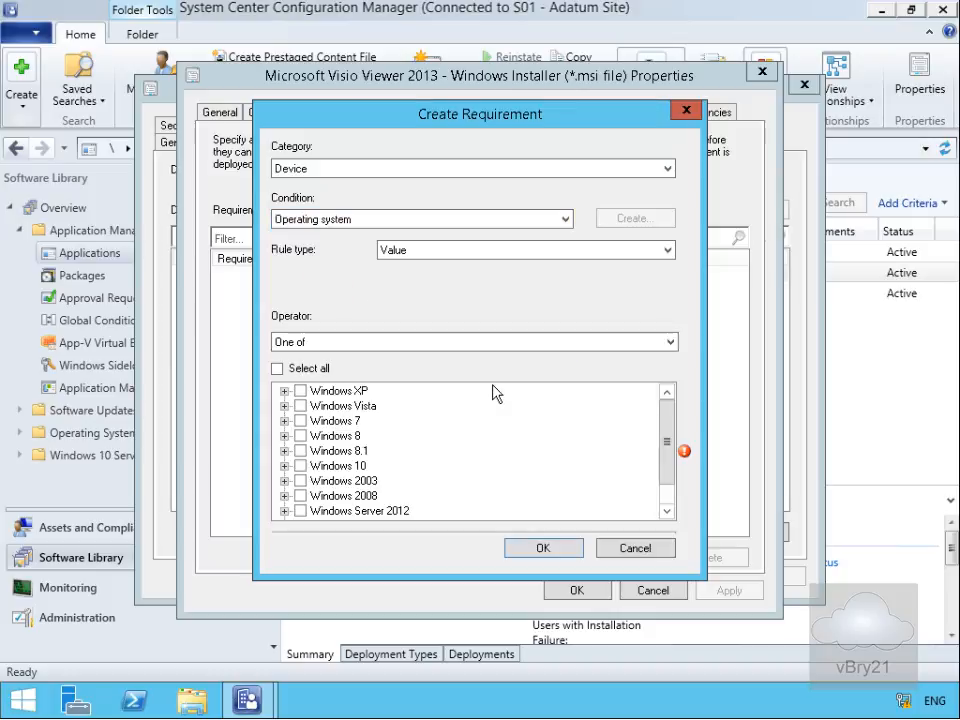
left_click(301, 467)
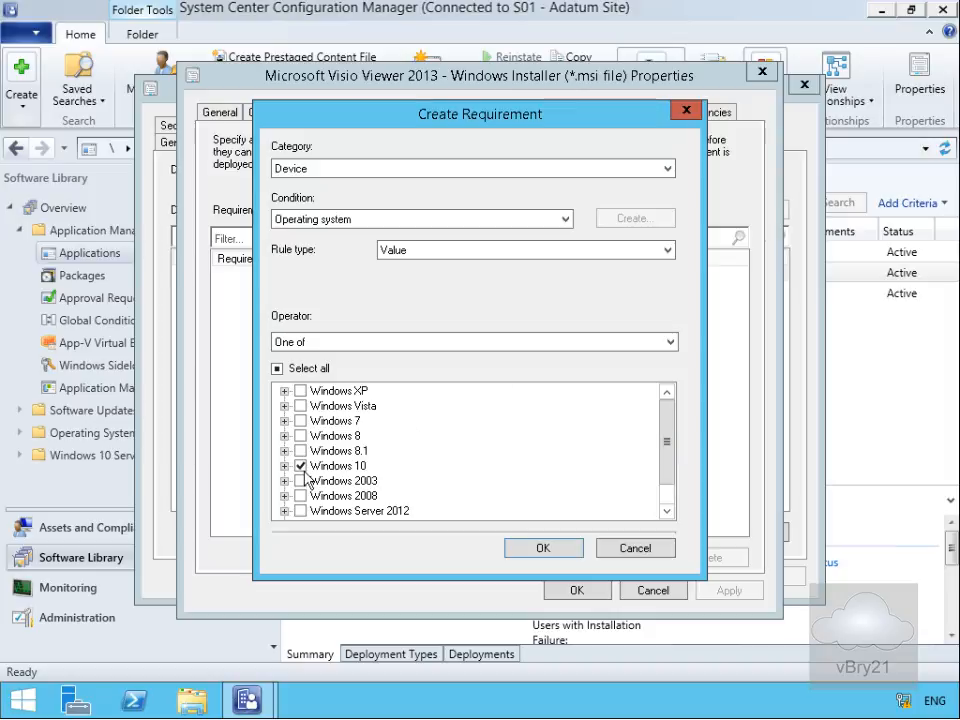
left_click(522, 546)
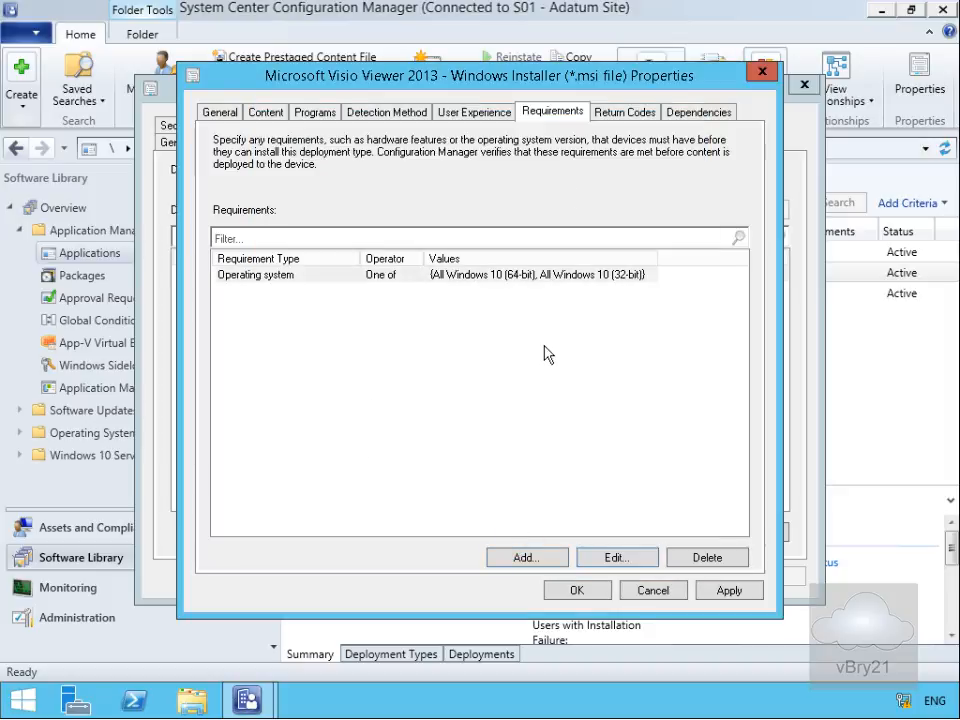
left_click(577, 595)
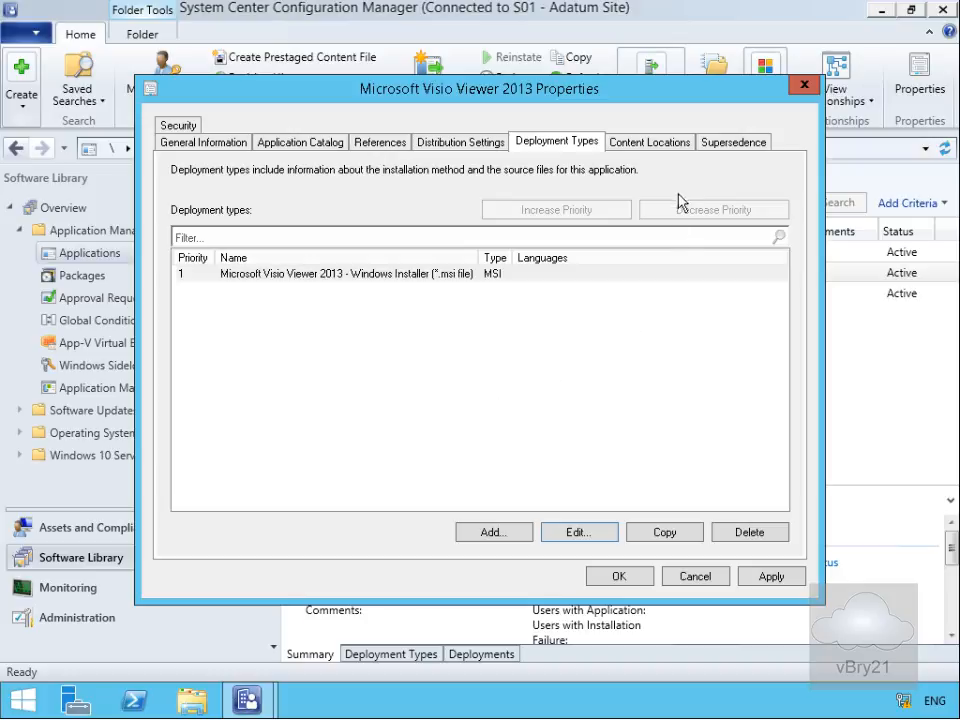
- Start a supersedence relationship for Microsoft Visio Viewer 2013 with Microsoft Office Excel Viewer as the superseded application
left_click(714, 145)
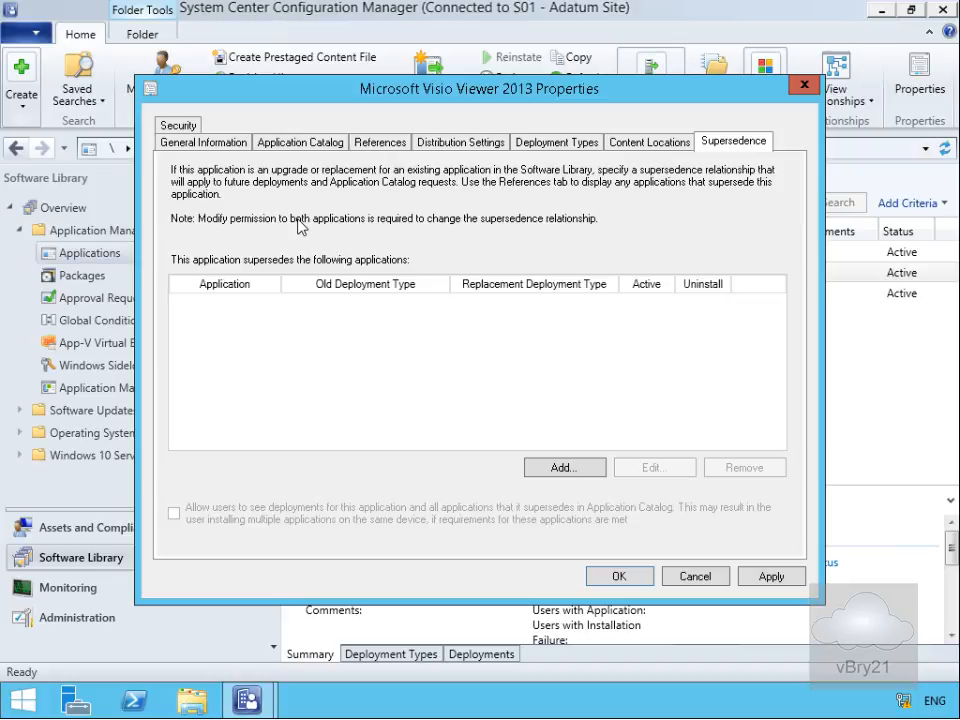
left_click(566, 467)
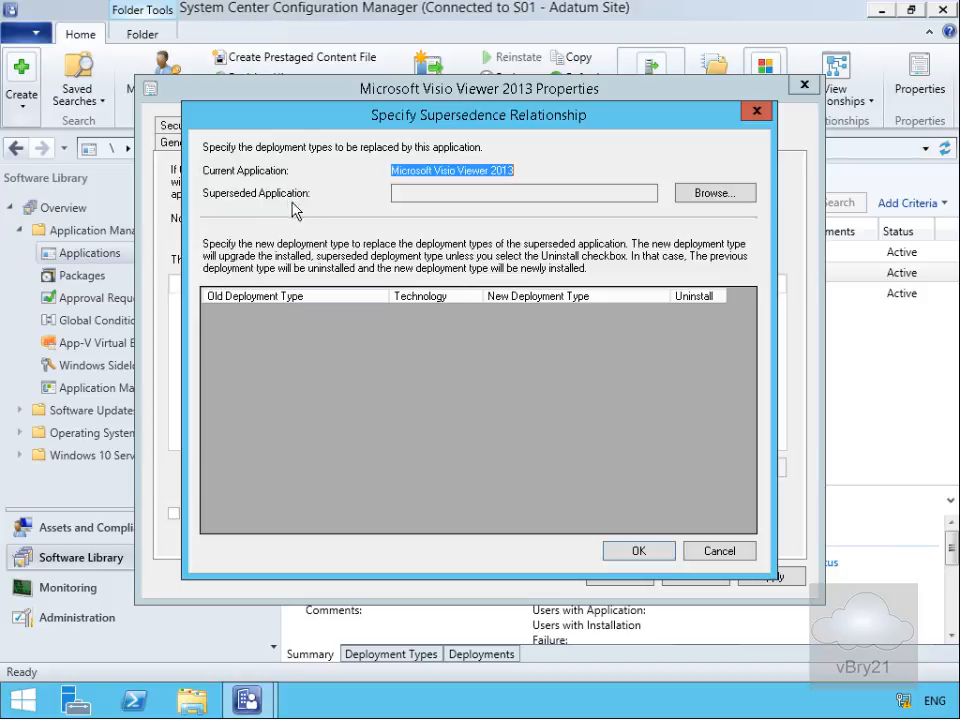
left_click(684, 203)
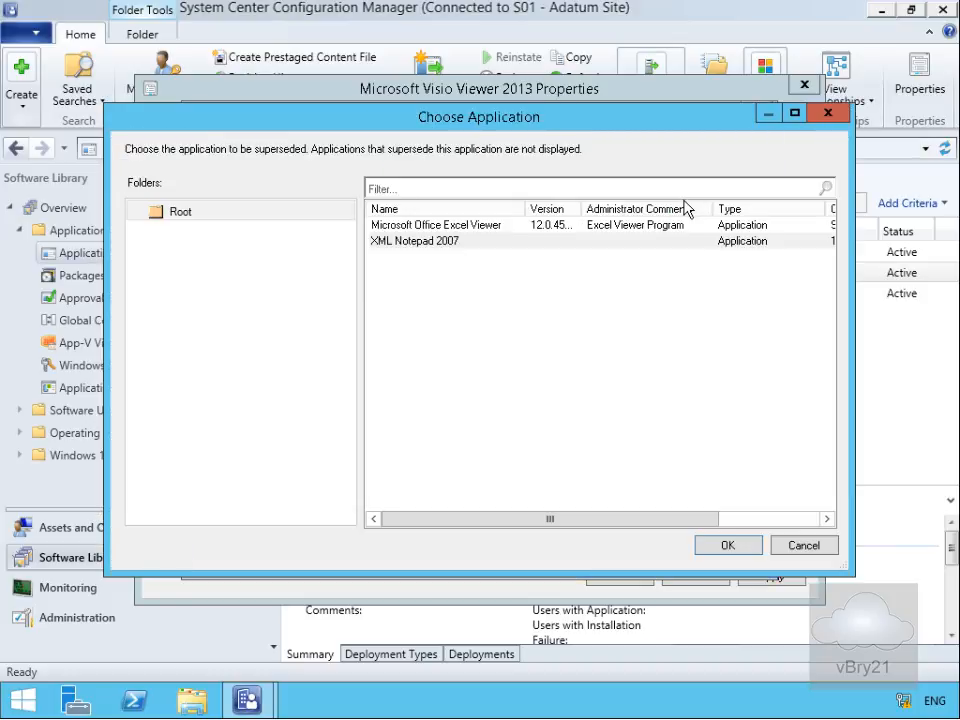
left_click(477, 226)
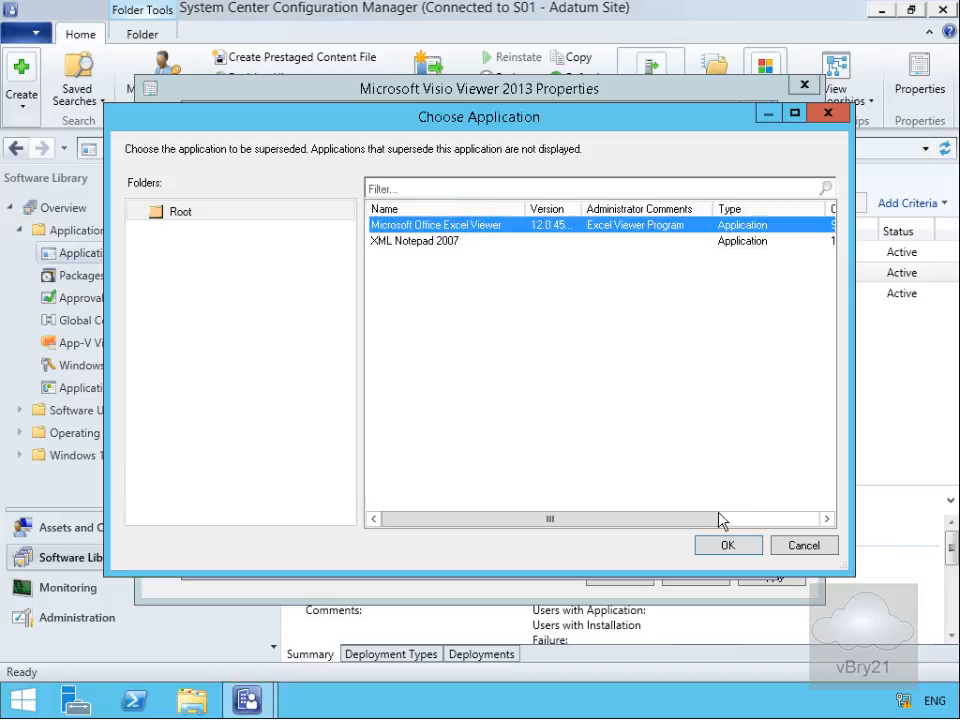
left_click(727, 545)
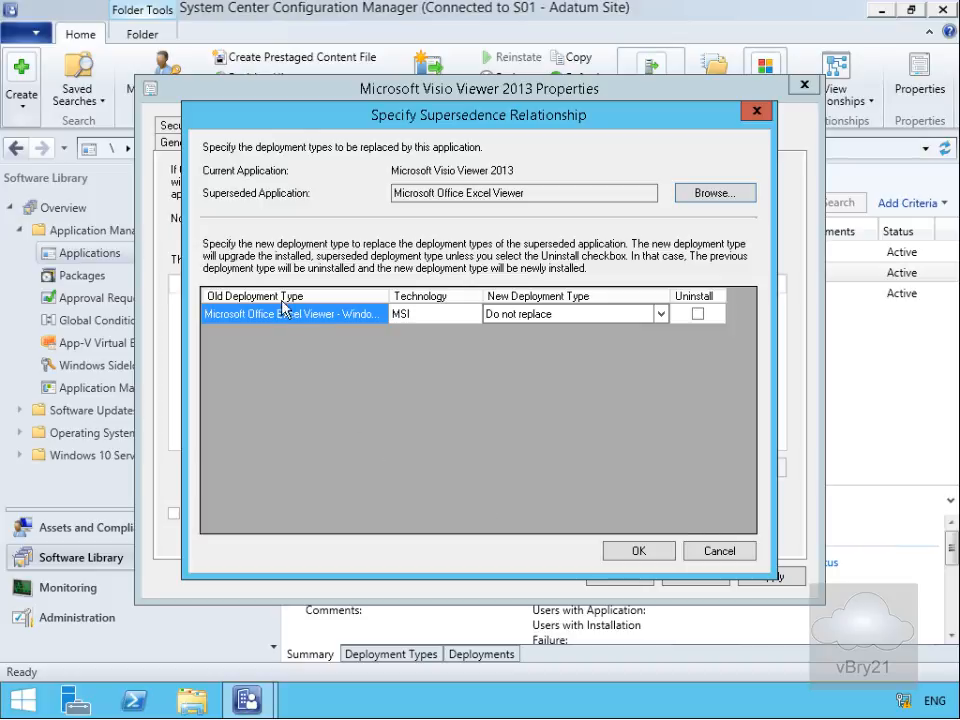
- Replace the Excel Viewer deployment type with Microsoft Visio Viewer 2013 - Windows Installer (*.msi file), enable Uninstall, and save the application properties
left_click(501, 314)
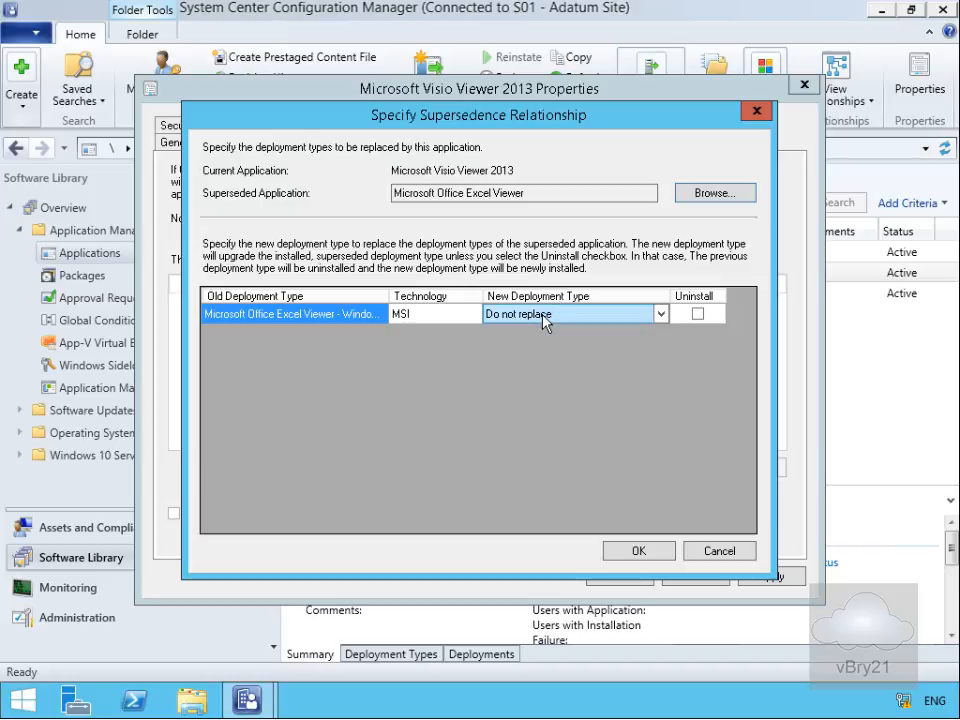
left_click(543, 315)
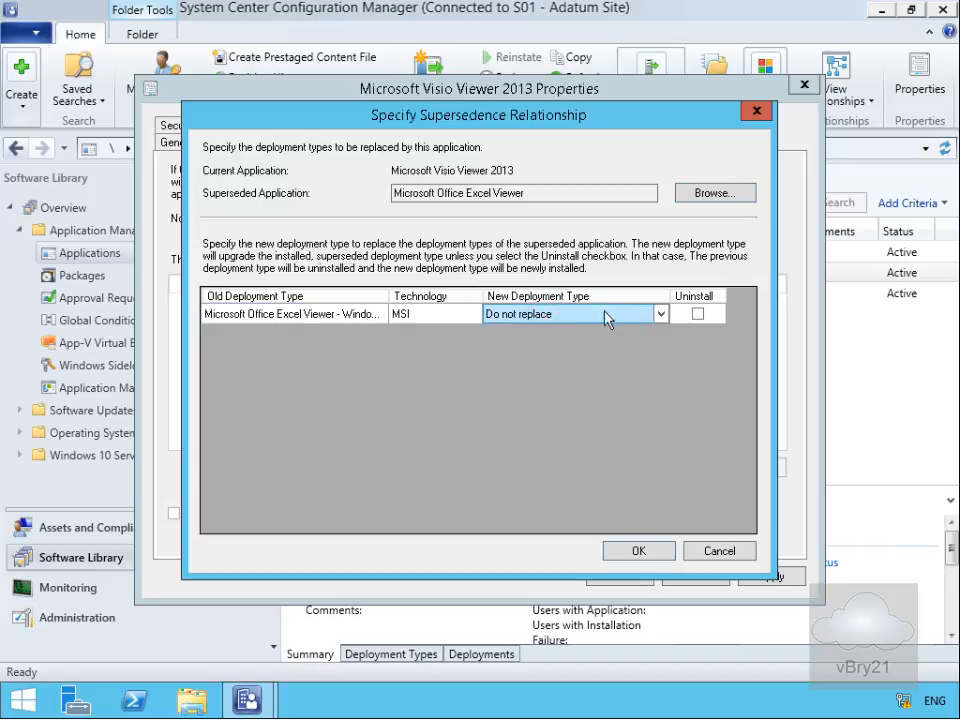
left_click(662, 314)
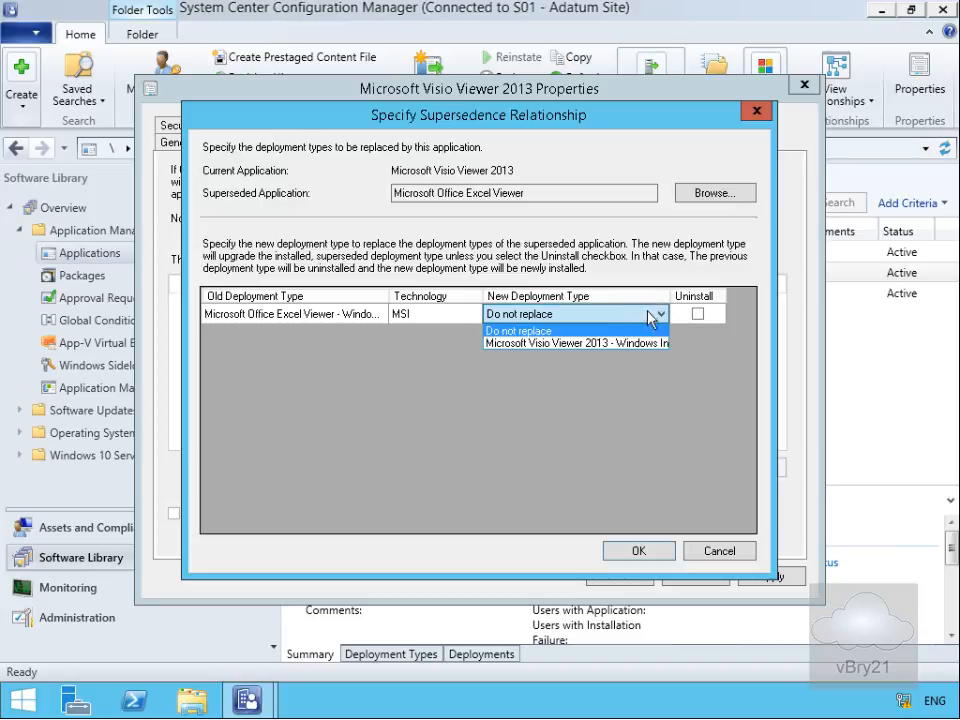
left_click(543, 343)
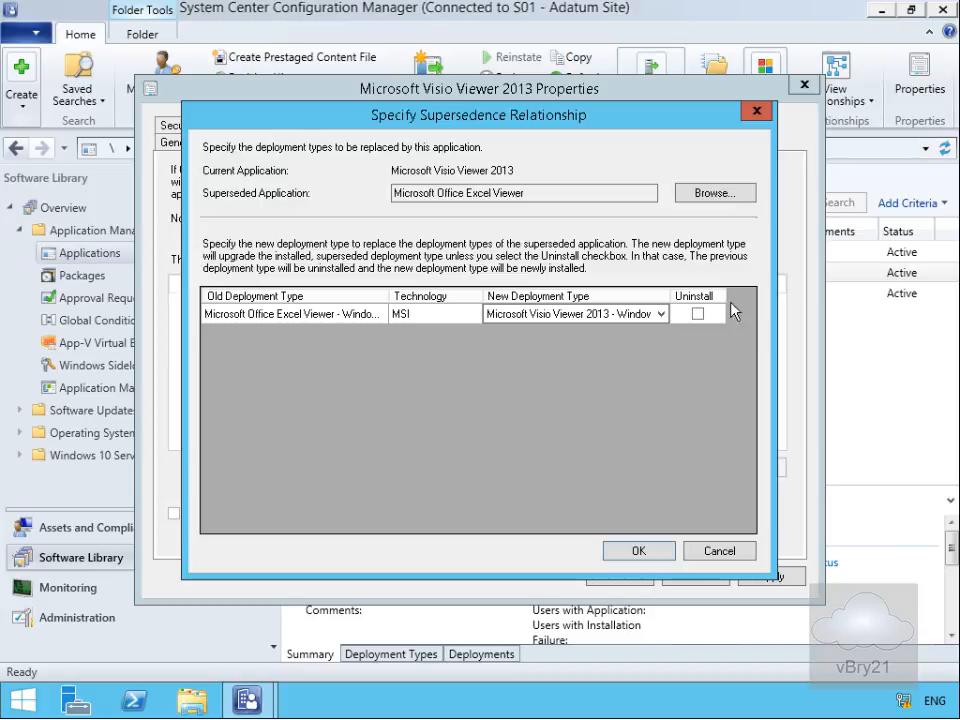
left_click(697, 314)
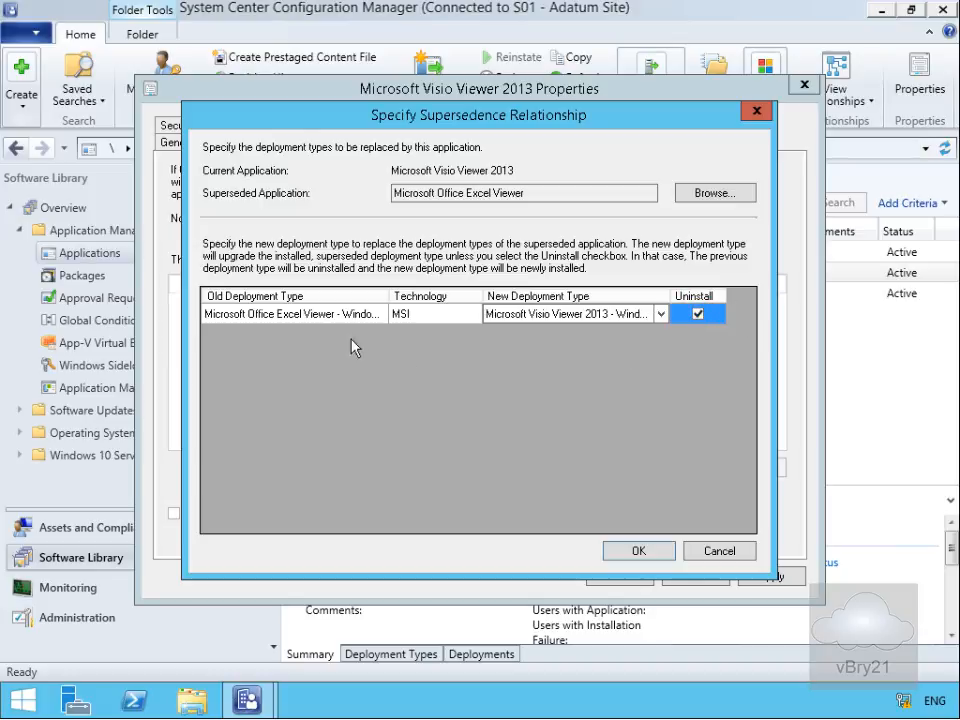
left_click(548, 314)
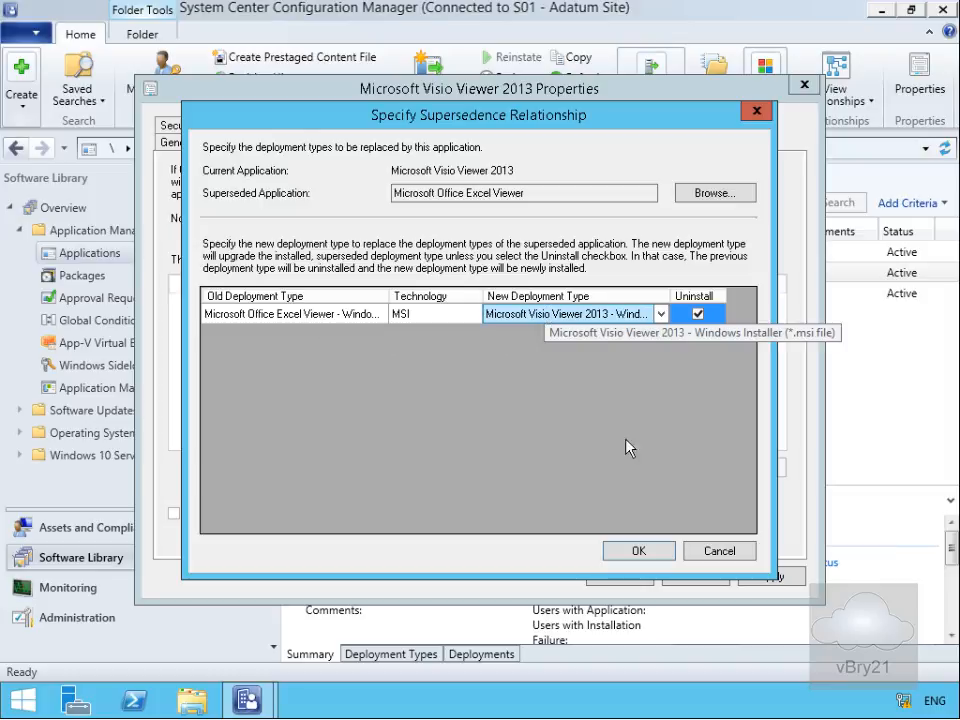
left_click(640, 551)
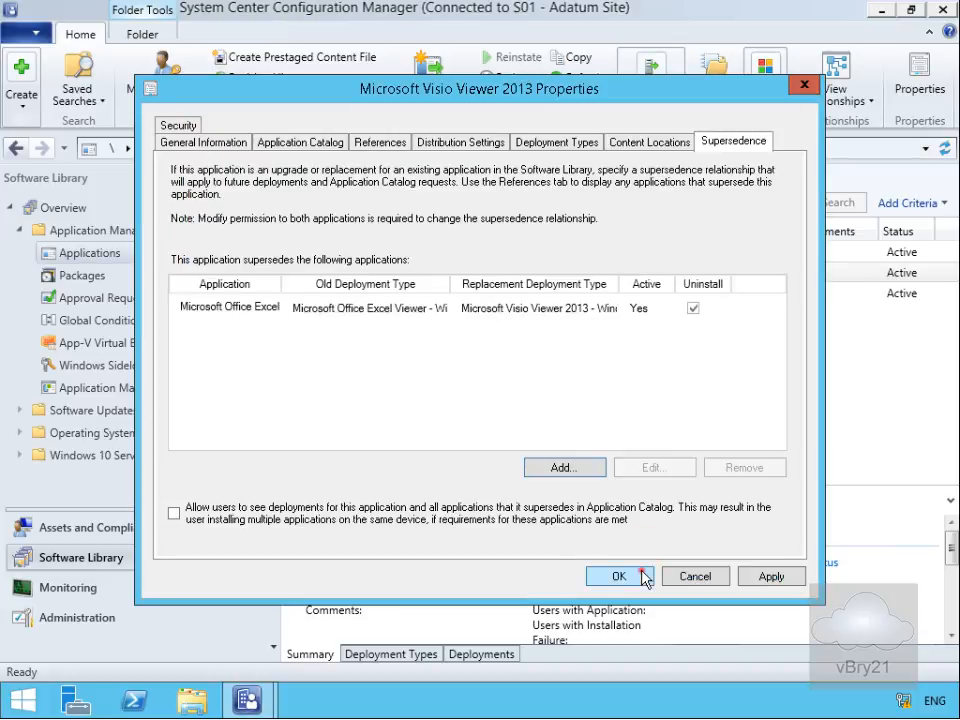
left_click(643, 575)
left_click(645, 578)
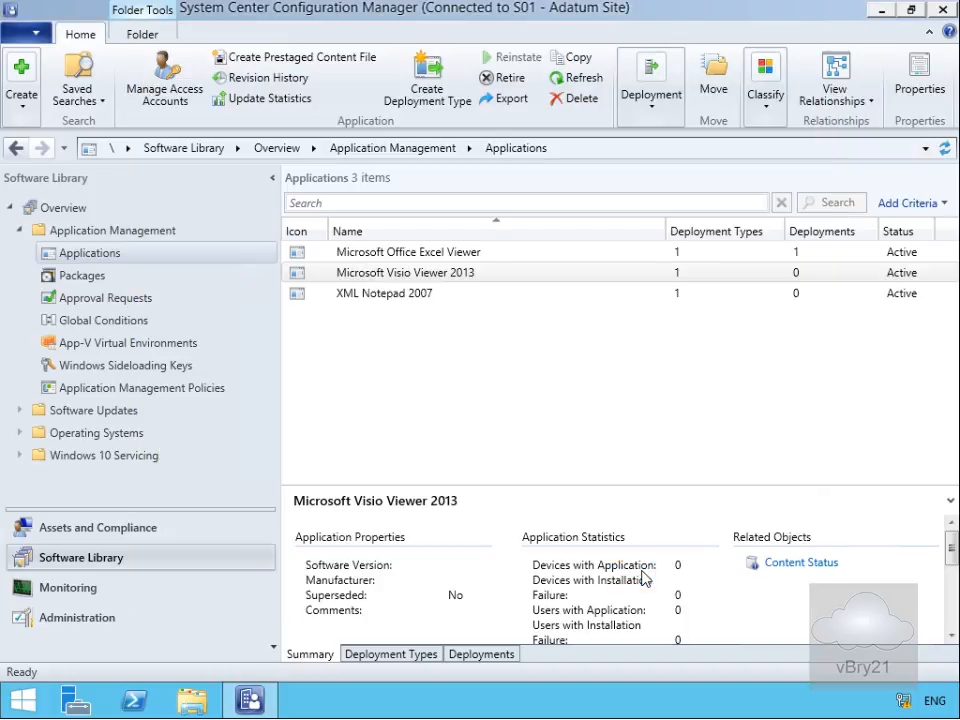
- View the supersedence relationships of the Microsoft Visio Viewer 2013 application
left_click(402, 279)
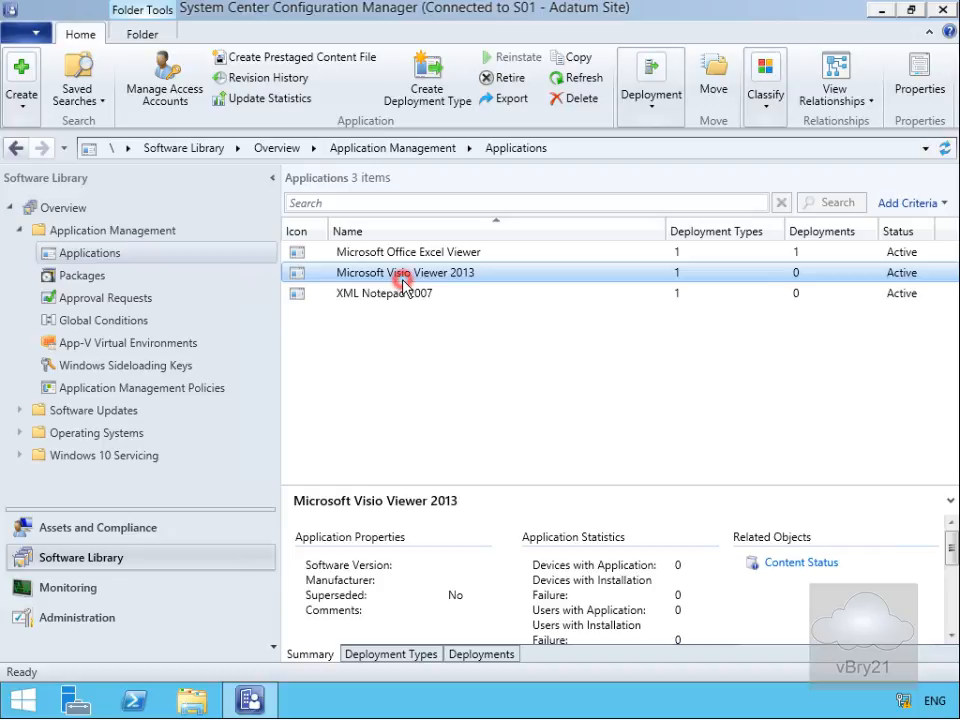
left_click(868, 101)
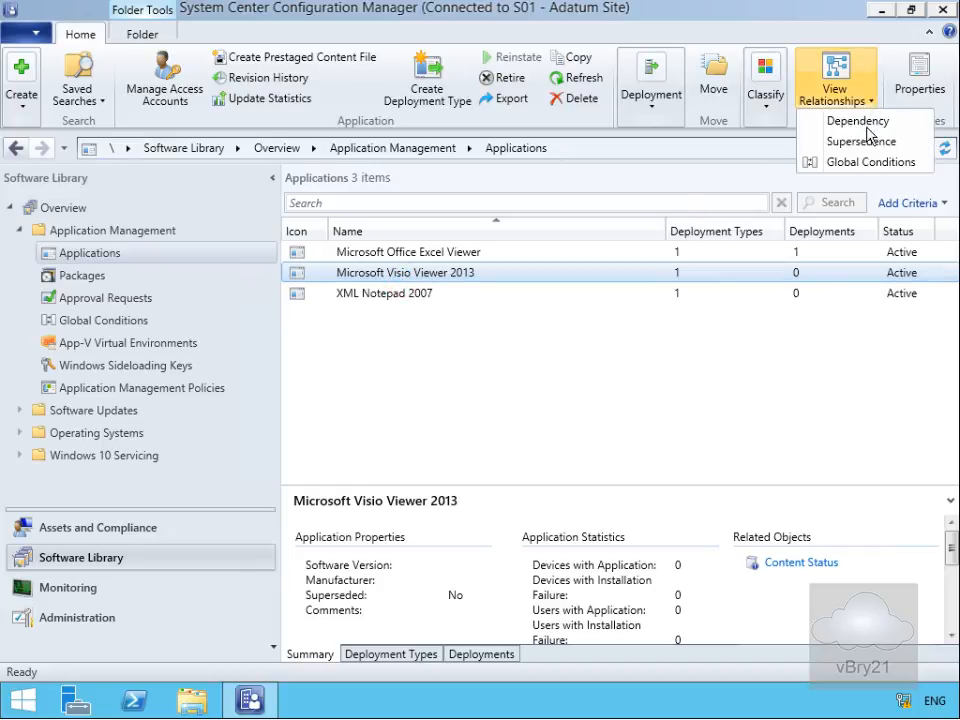
left_click(864, 142)
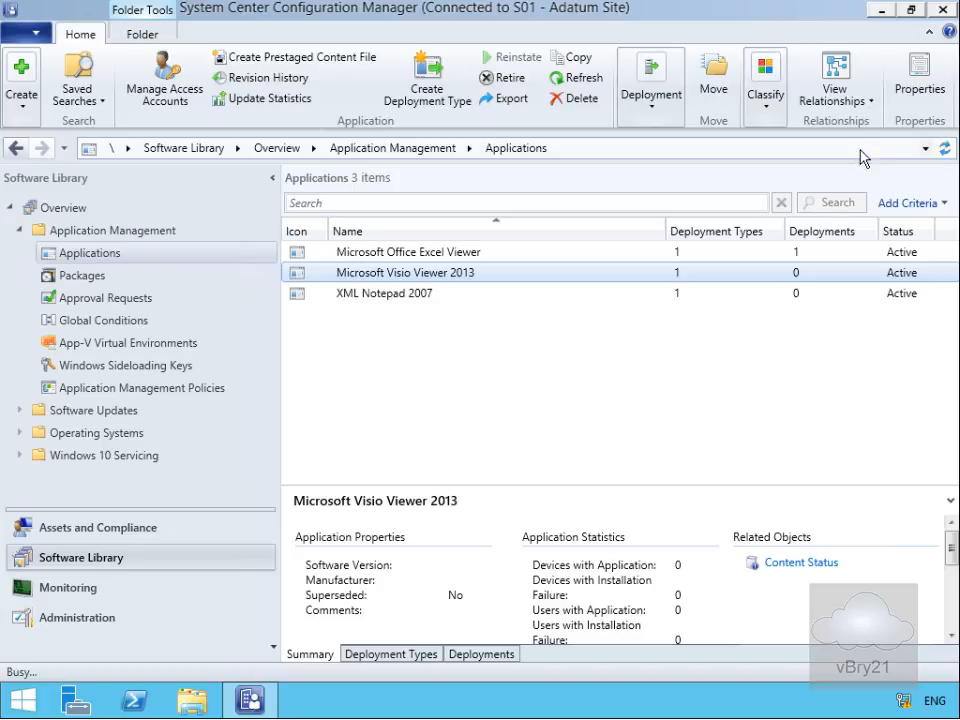